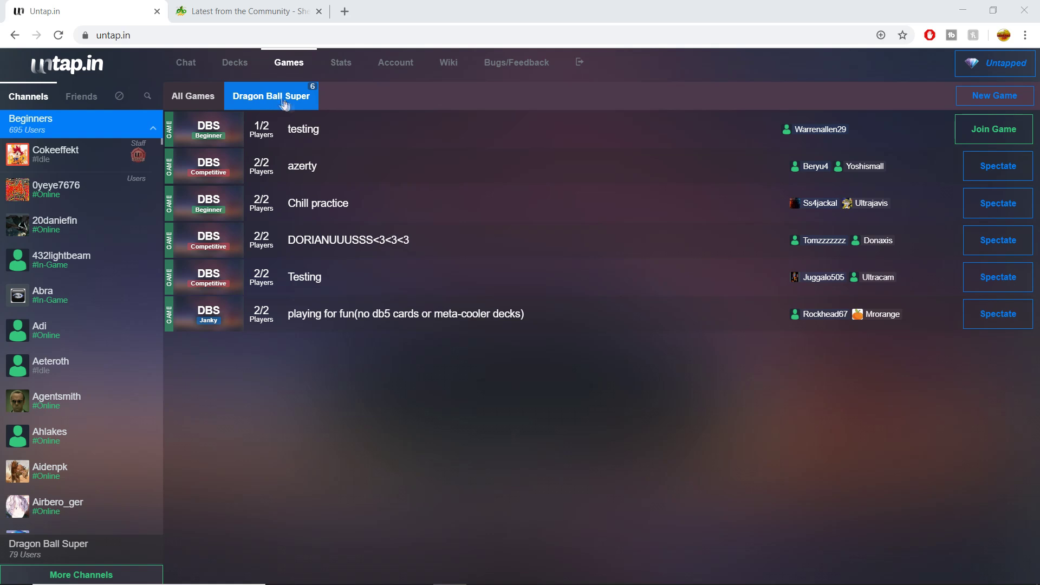
# Review the game lists for all games and Dragon Ball Super, along with the account and stats pages.
pyautogui.click(221, 99)
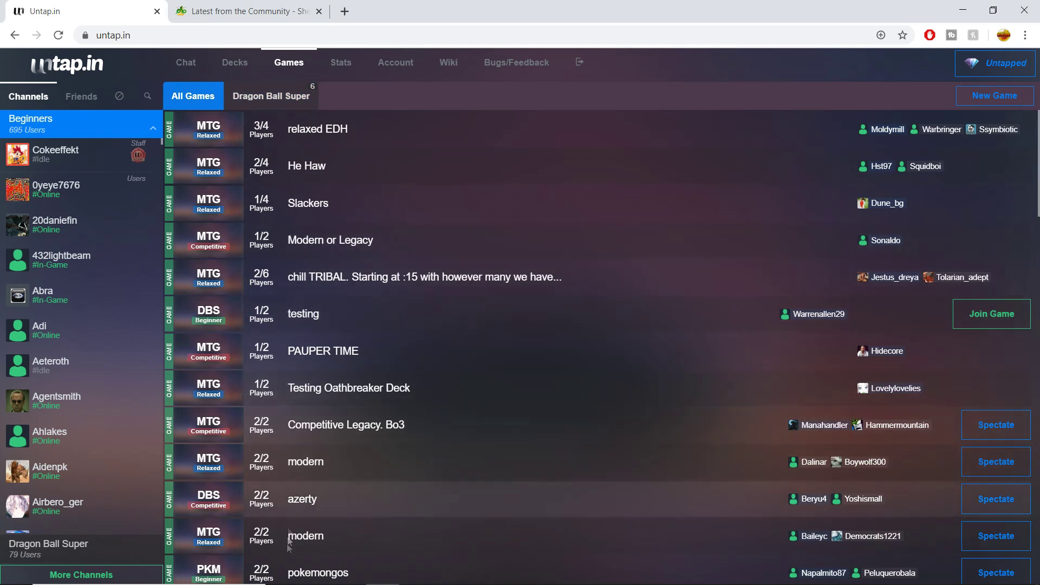
pyautogui.click(241, 98)
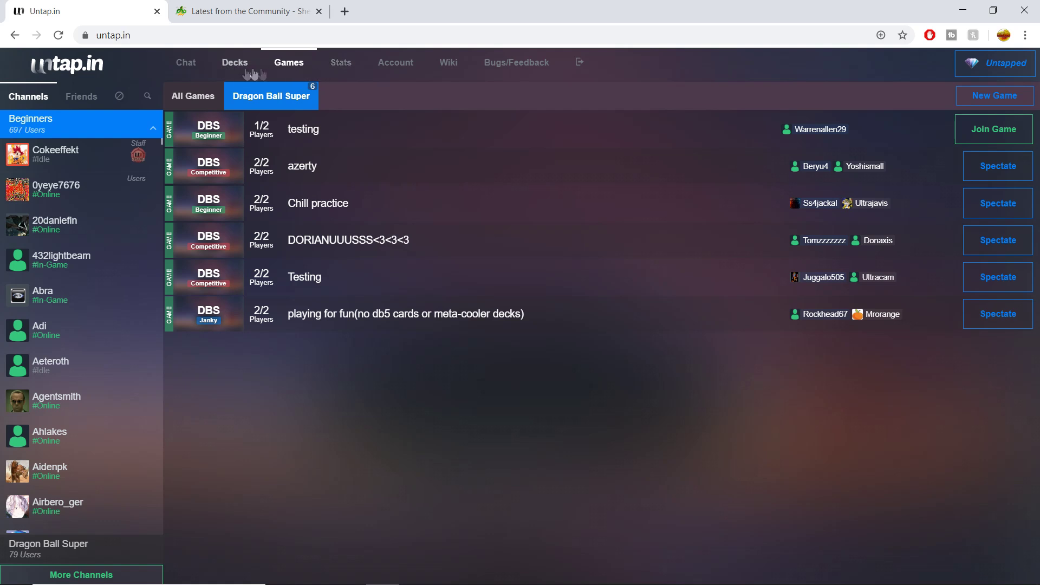
pyautogui.click(401, 73)
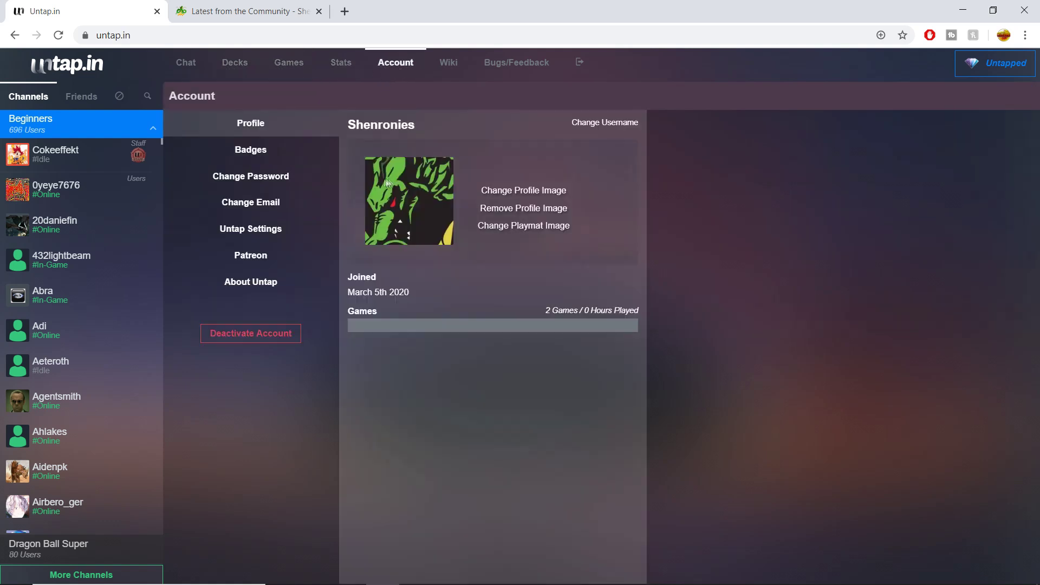
pyautogui.click(339, 61)
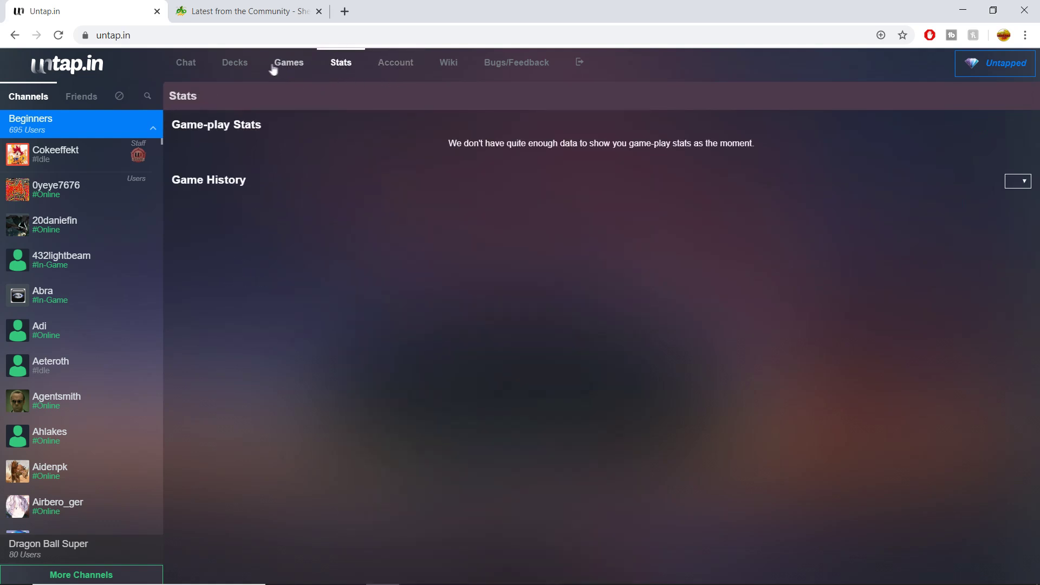
pyautogui.click(302, 72)
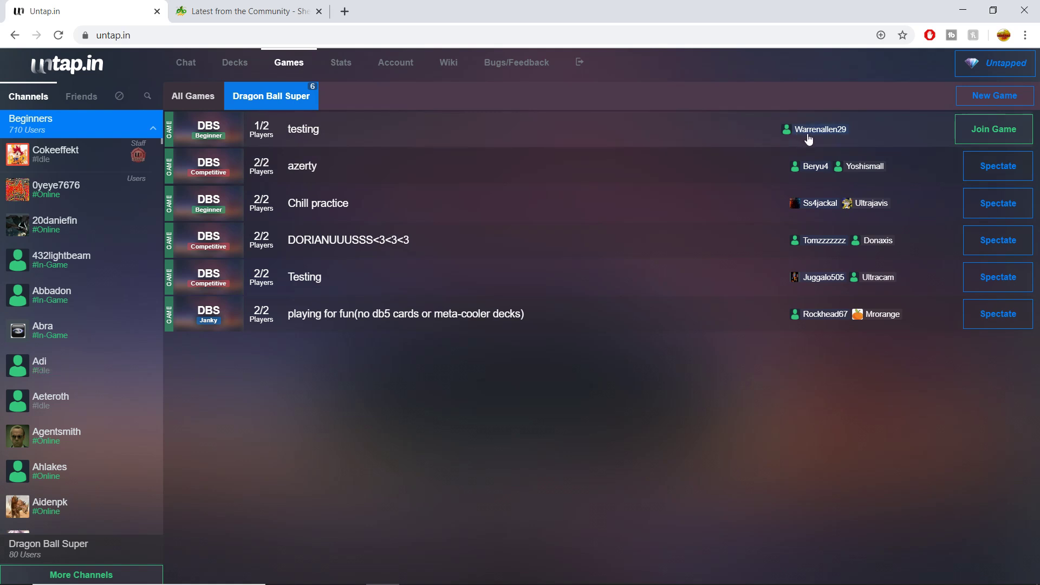
# Create a new Dragon Ball Super deck titled "jank" from the deck collection.
pyautogui.click(241, 72)
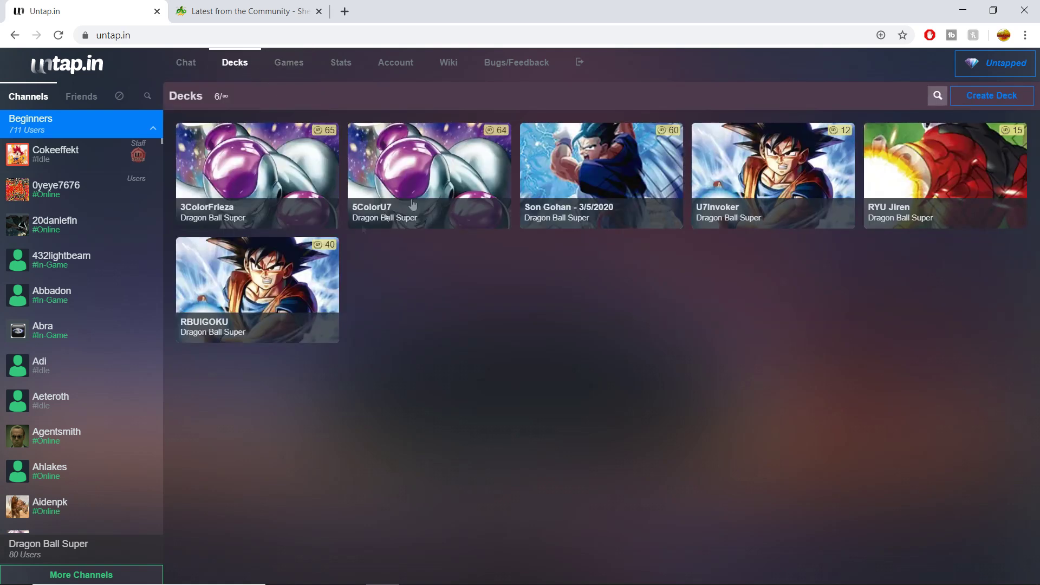
pyautogui.click(990, 102)
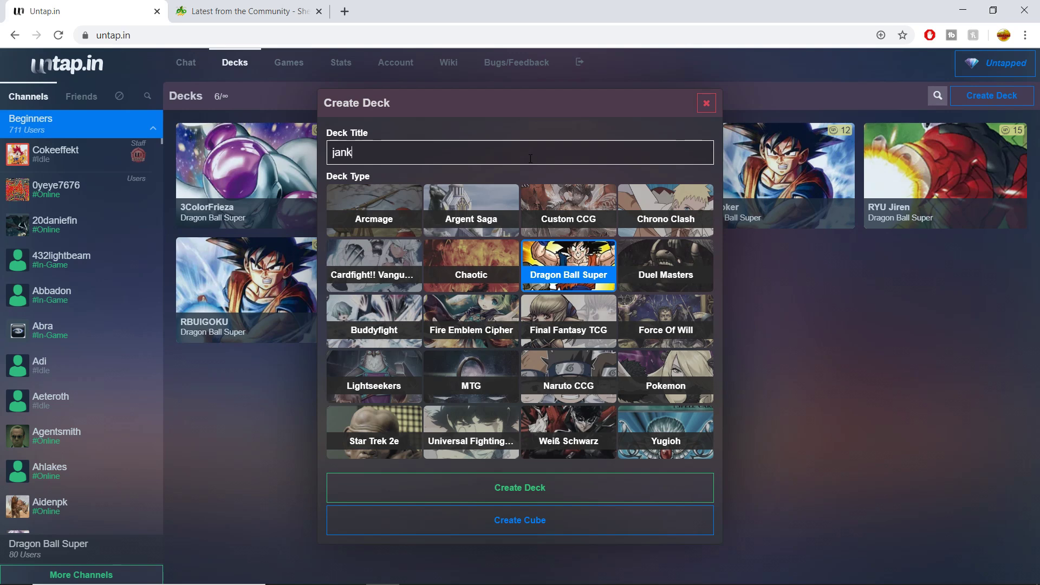
pyautogui.click(481, 490)
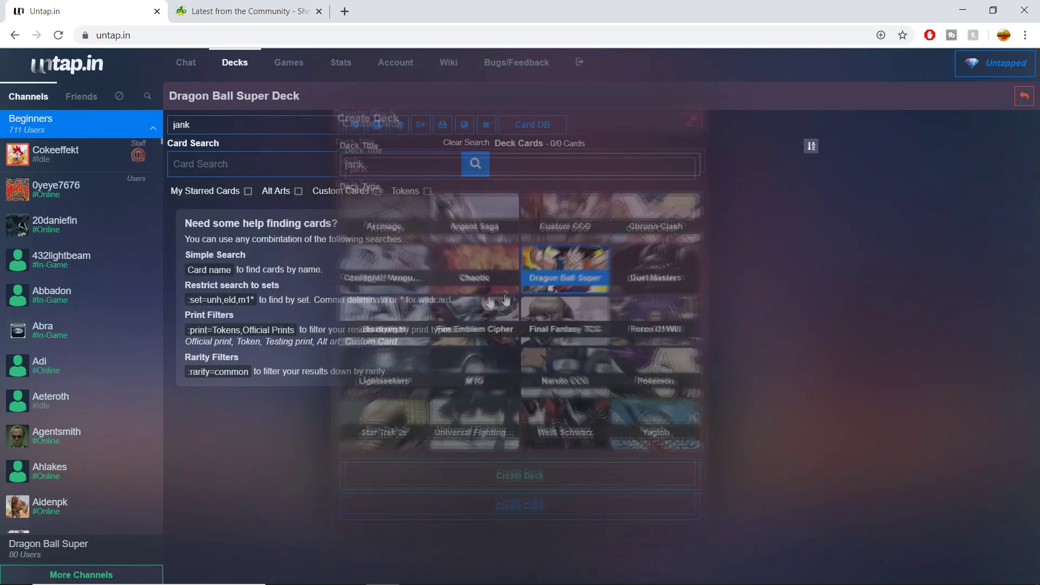
# Search for "broly" cards in the new deck's card search and look through the matching entries.
pyautogui.click(289, 160)
pyautogui.write('broly')
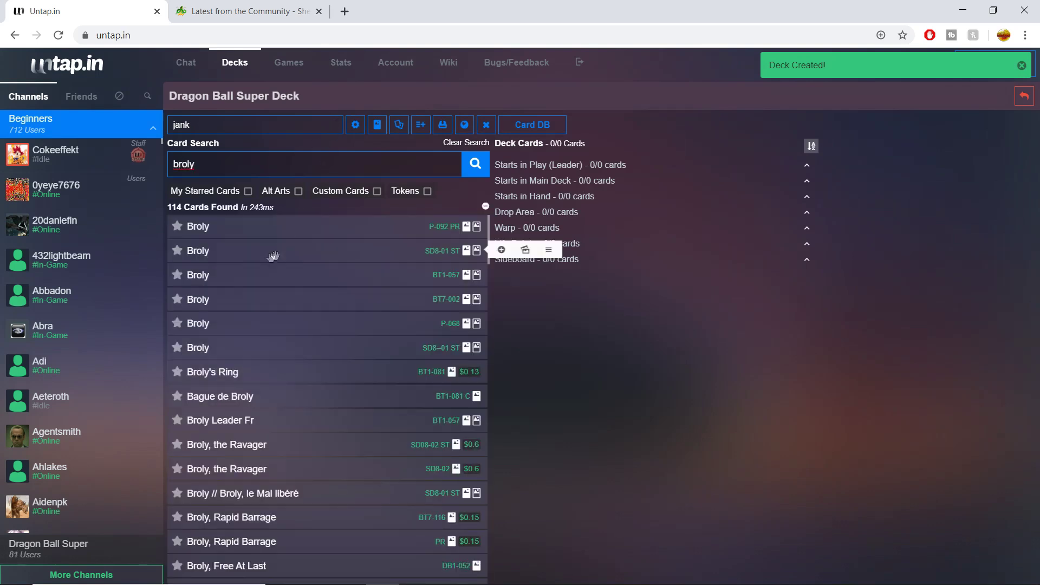
pyautogui.moveTo(244, 273)
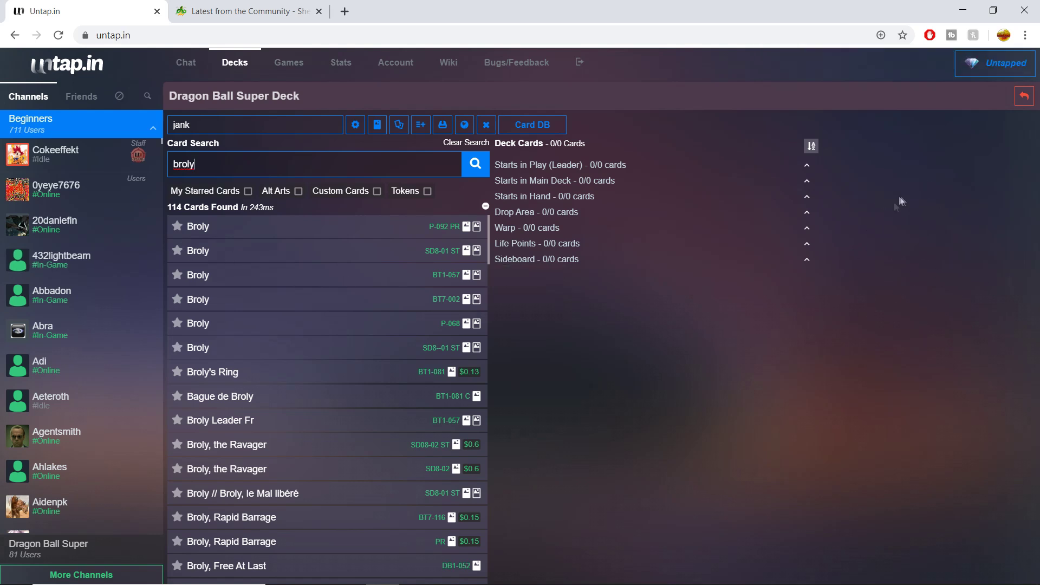
pyautogui.moveTo(269, 319)
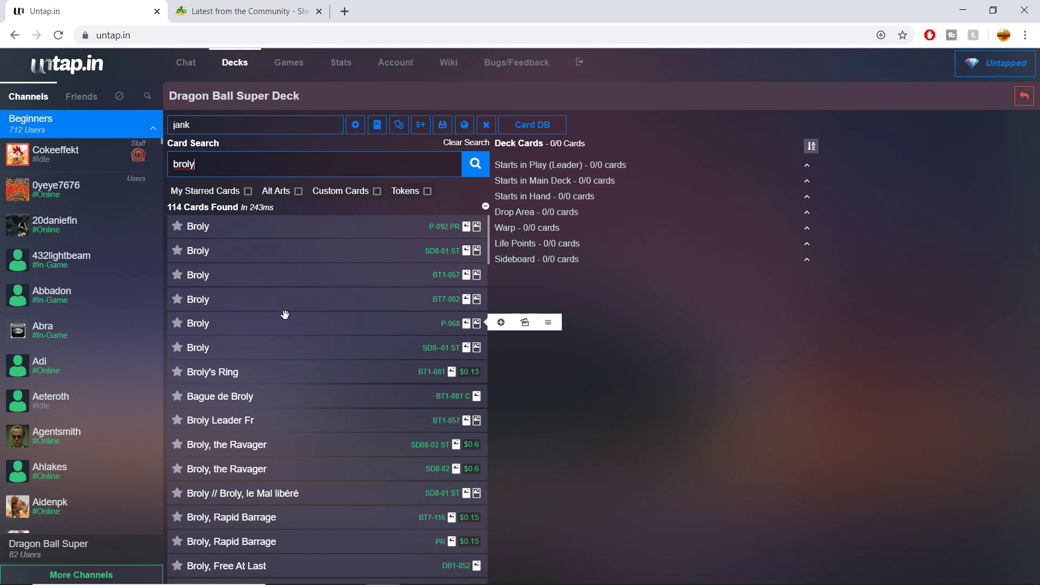
pyautogui.moveTo(254, 374)
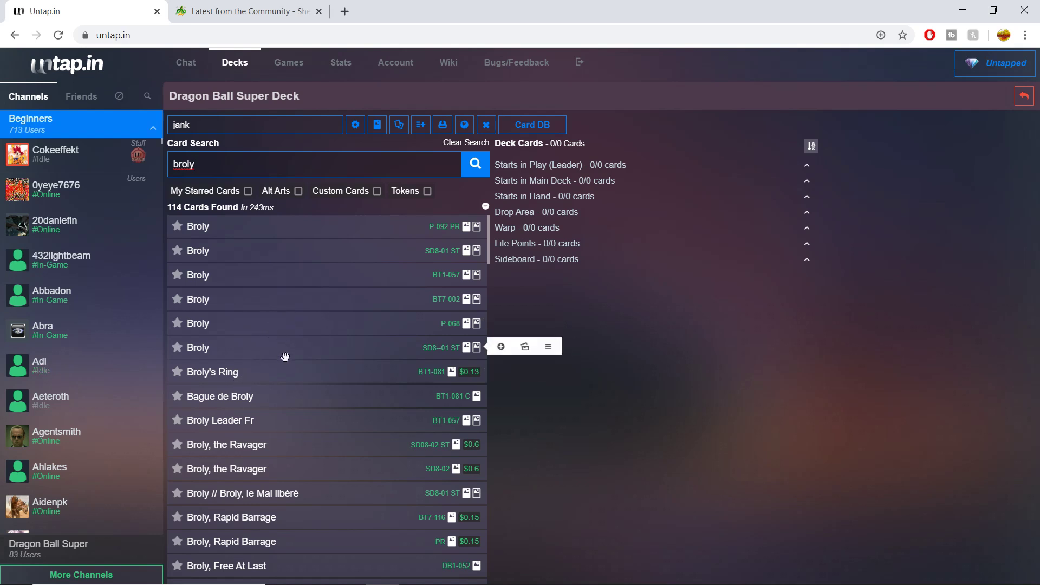
# Add Broly's Ring to the deck's leader section, move it to Starts in Main Deck, and try adjusting its quantity.
pyautogui.moveTo(284, 364); pyautogui.dragTo(619, 165)
pyautogui.moveTo(591, 183)
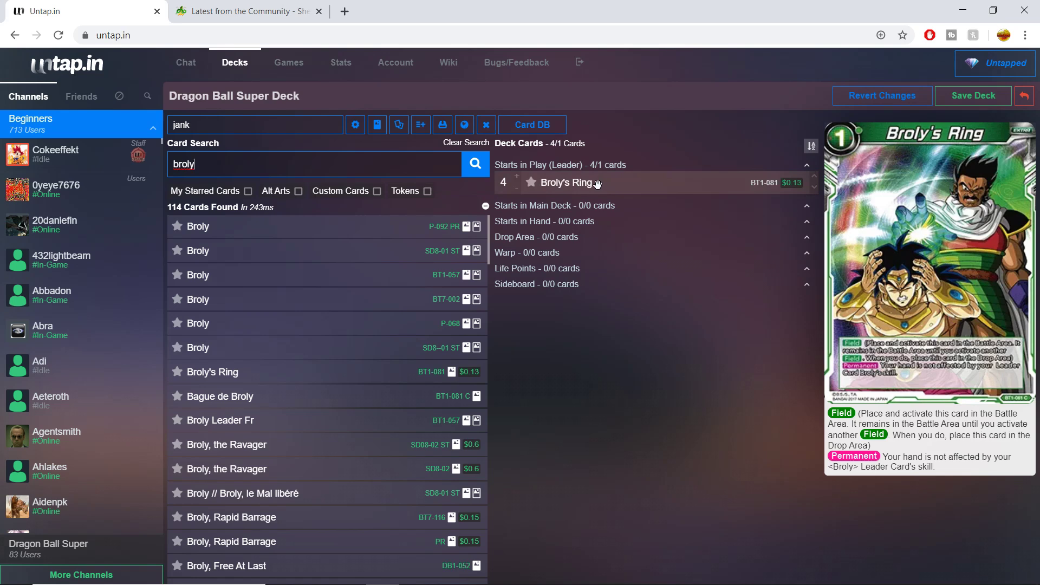
pyautogui.moveTo(596, 184); pyautogui.dragTo(587, 211)
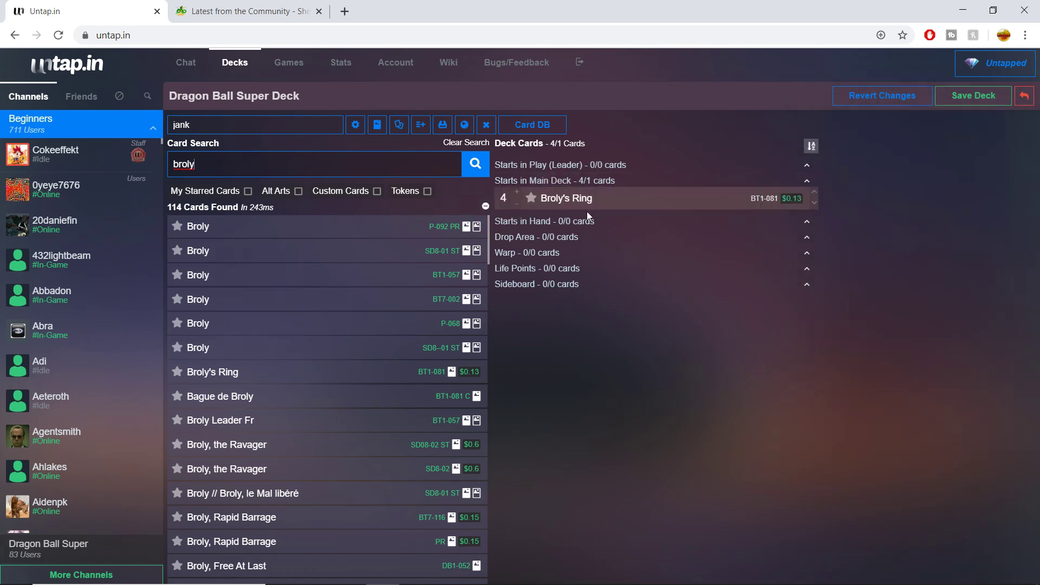
pyautogui.click(518, 204)
pyautogui.click(517, 193)
# Leave the deck editor without saving and delete the Jank deck from the collection.
pyautogui.click(1025, 98)
pyautogui.moveTo(260, 187)
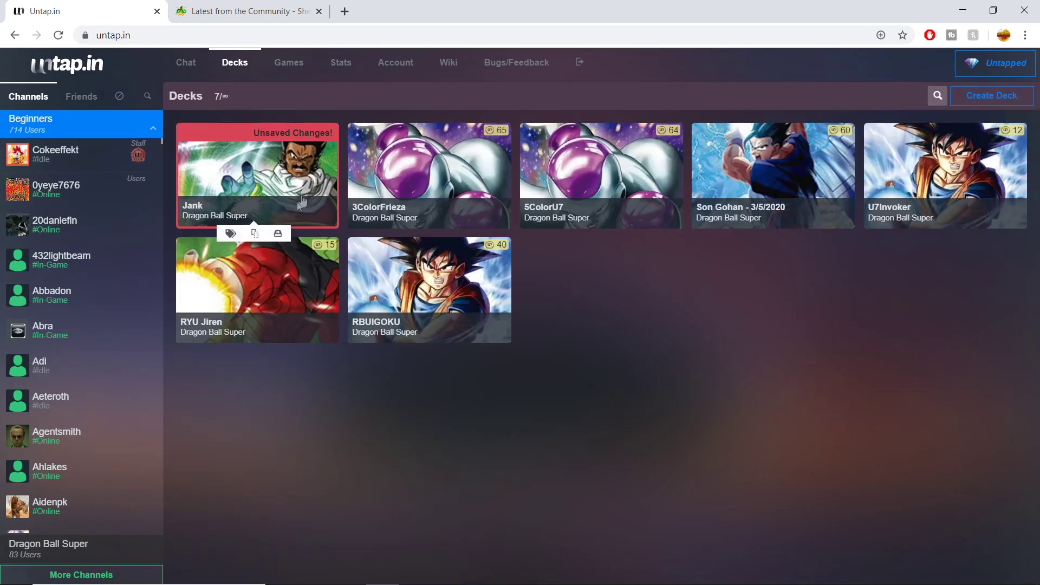
pyautogui.click(278, 234)
pyautogui.click(577, 115)
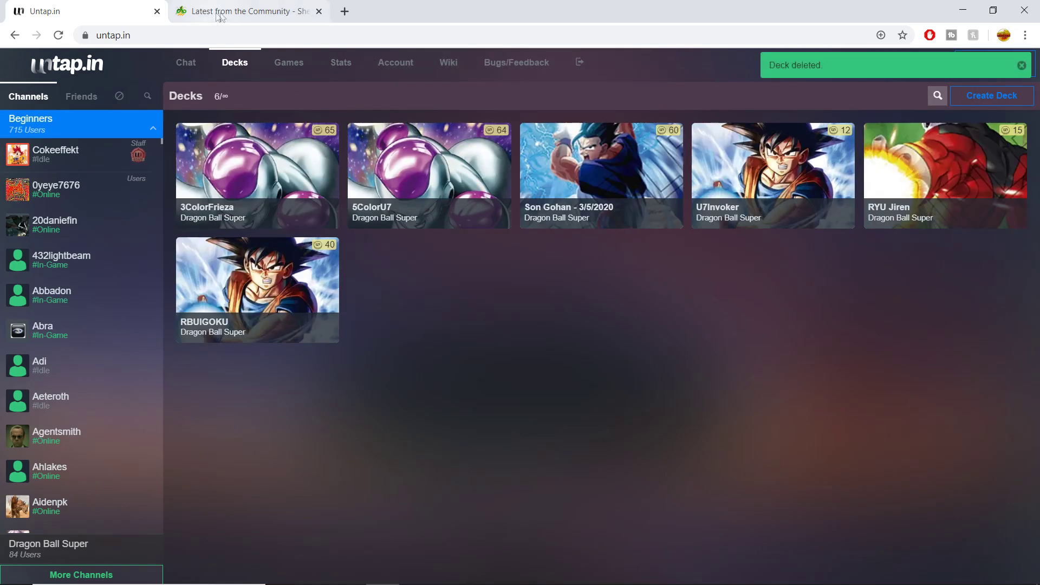
# Switch to the Shenron's Lair website, log in, and open the account's own deck list.
pyautogui.click(257, 16)
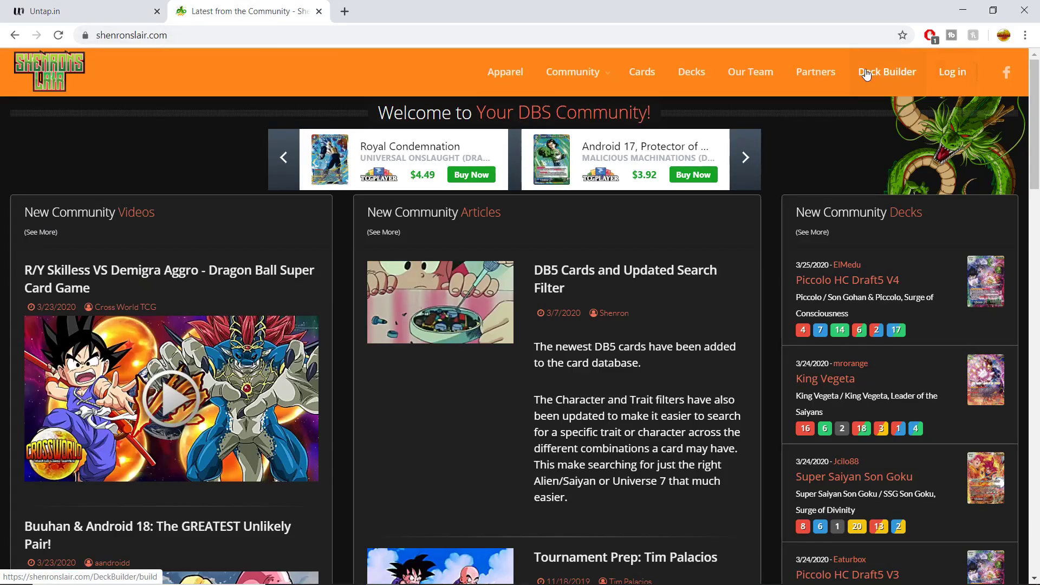
pyautogui.click(926, 76)
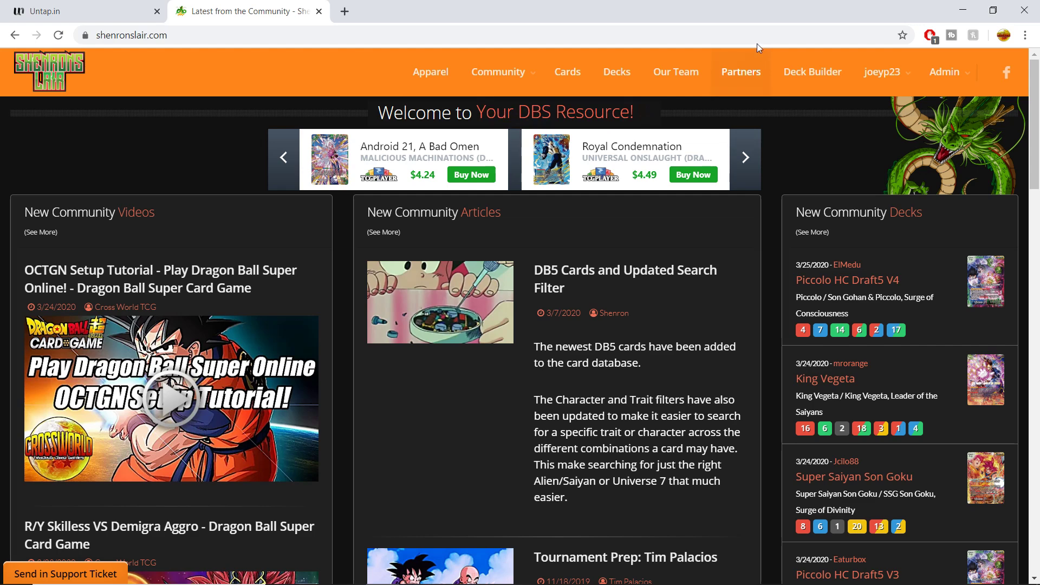
pyautogui.moveTo(869, 80)
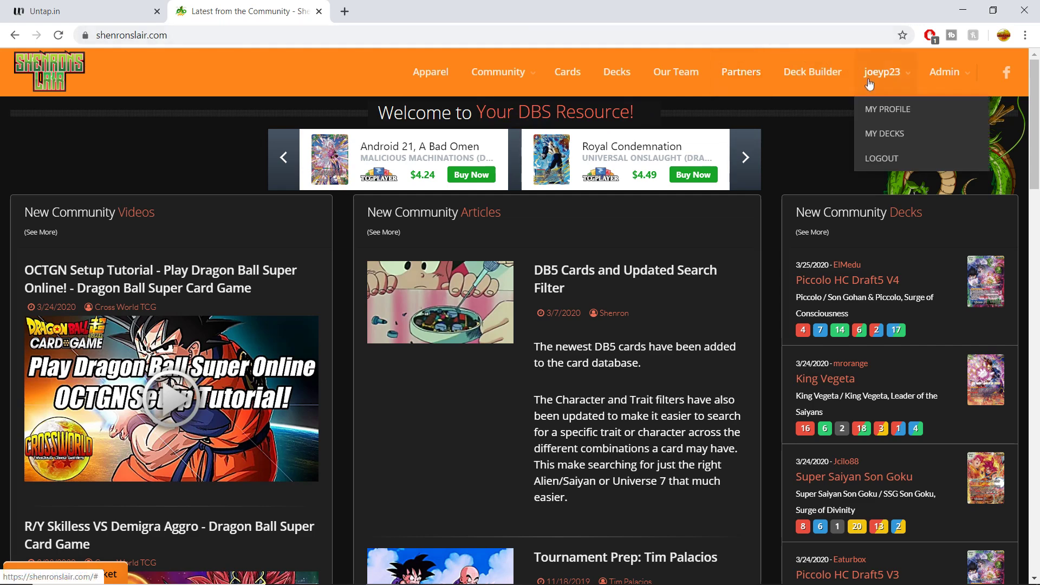
pyautogui.click(870, 137)
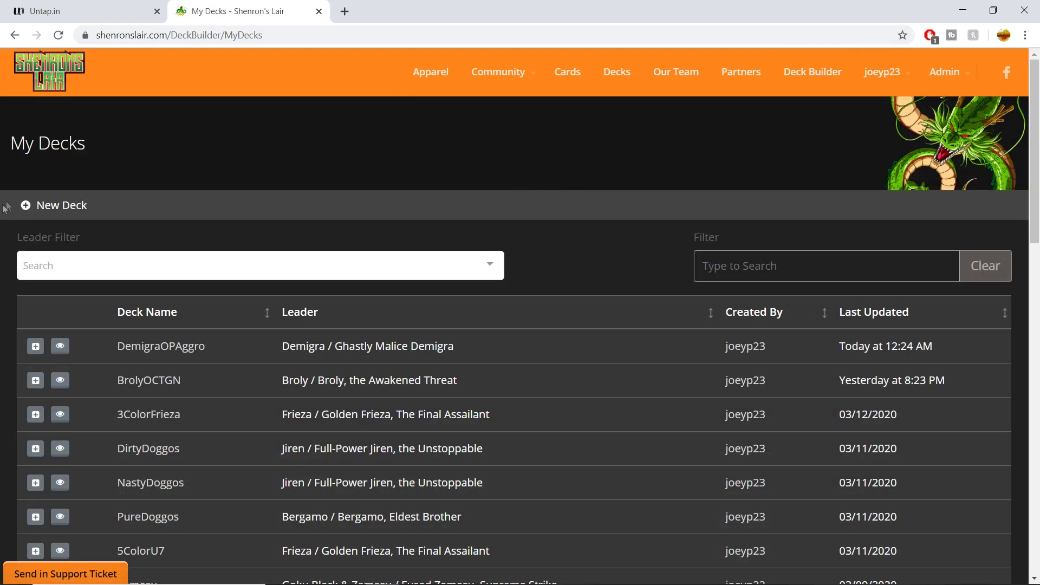
# Start a new deck with Super Saiyan Son Goku / SSG Son Goku, Surge of Divinity as its leader card.
pyautogui.click(66, 209)
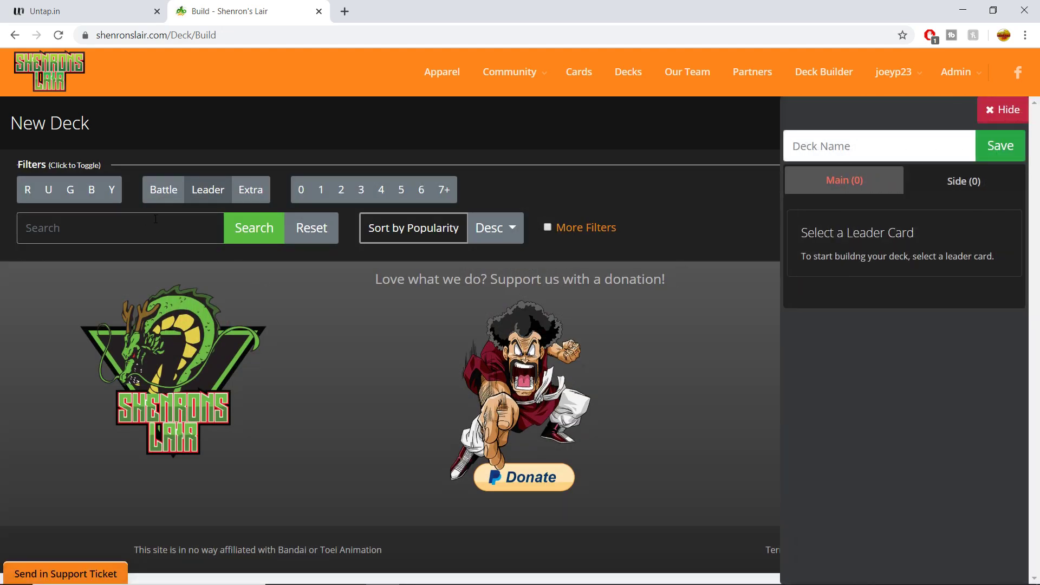
pyautogui.click(201, 200)
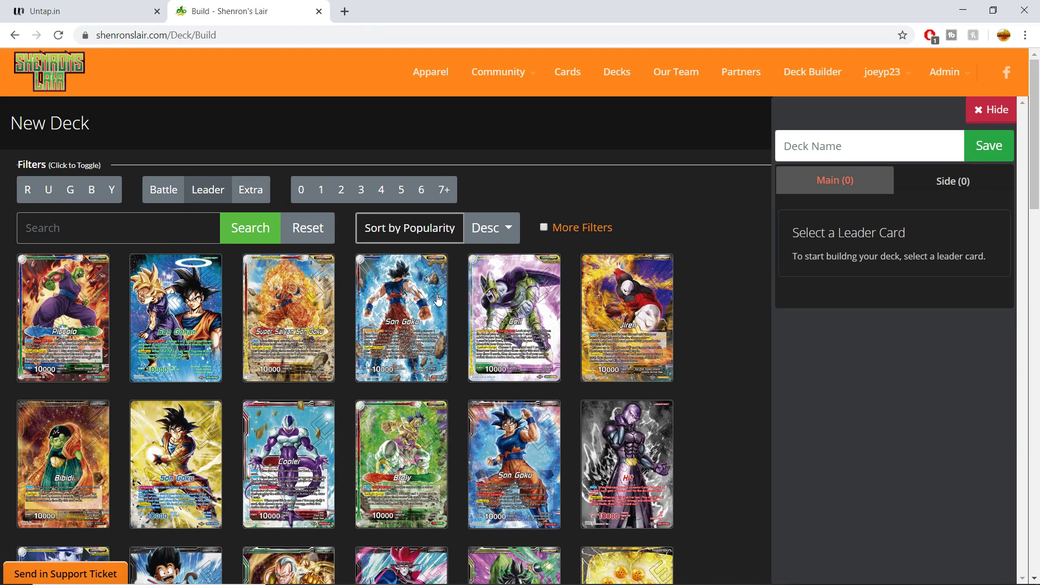
pyautogui.moveTo(306, 320)
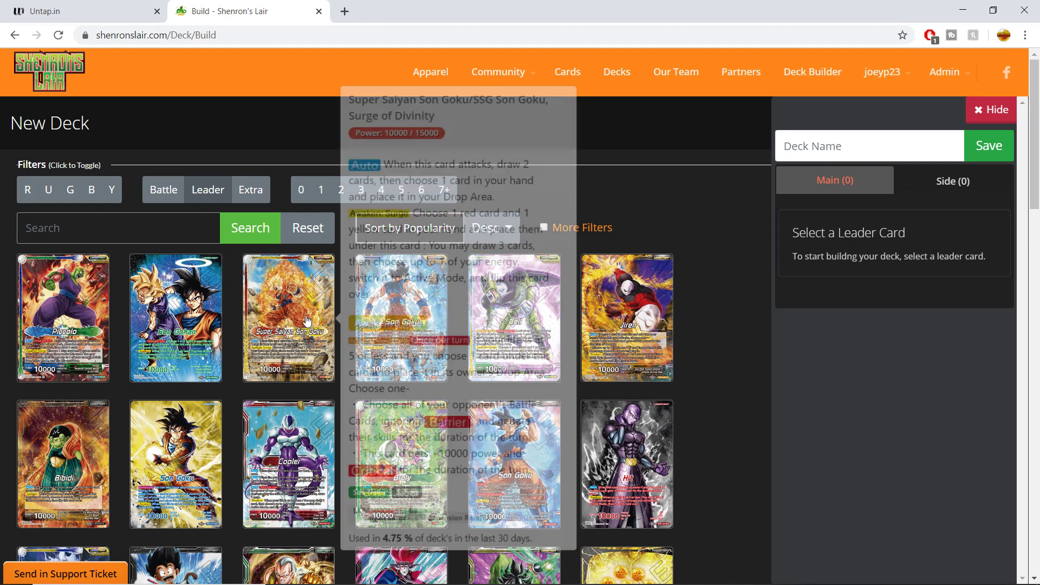
pyautogui.click(299, 307)
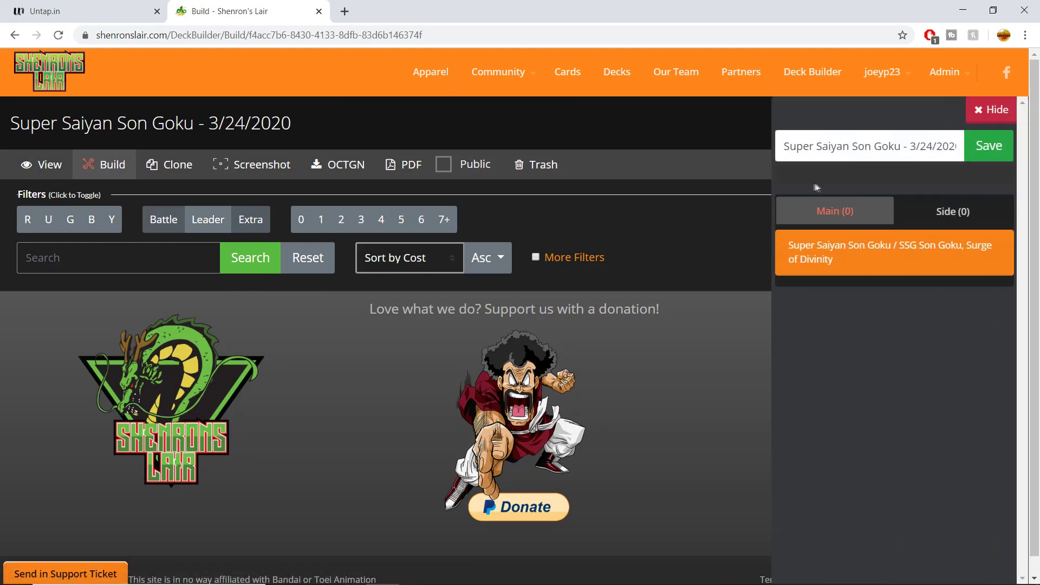
# Rename the new deck as "jank" and save it.
pyautogui.click(842, 146)
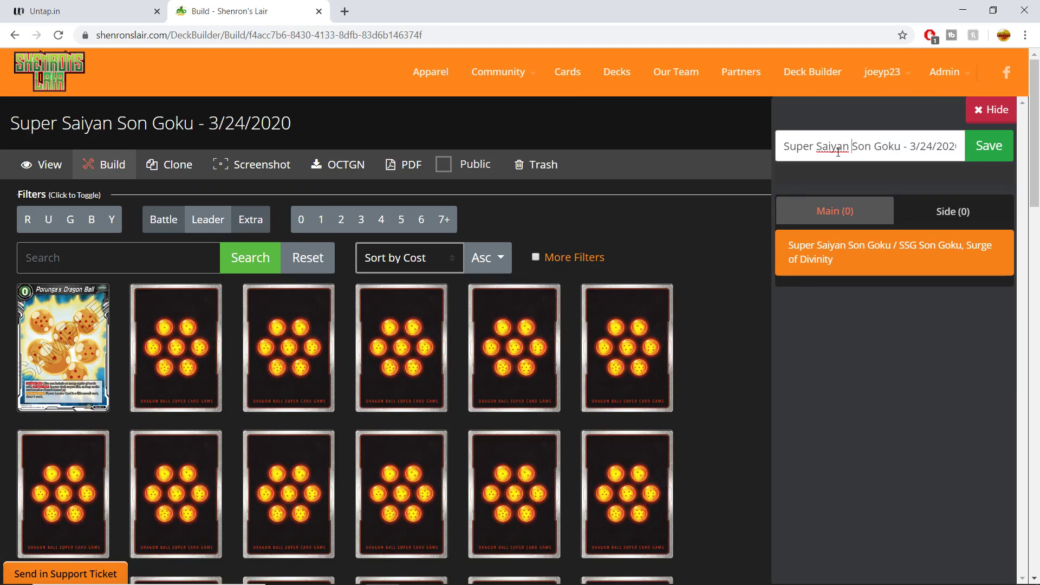
pyautogui.tripleClick(866, 151)
pyautogui.write('jank')
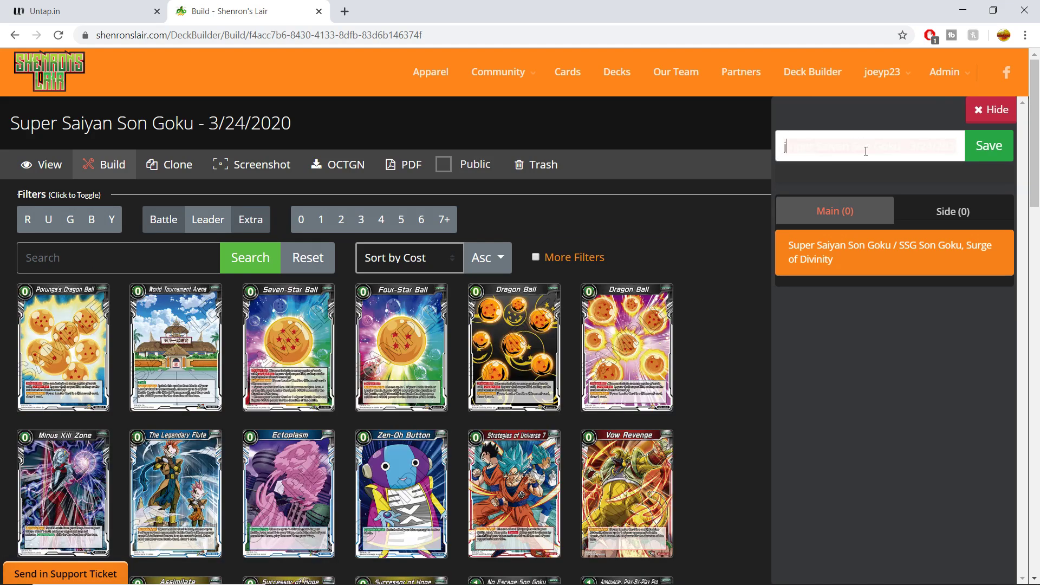
pyautogui.click(987, 145)
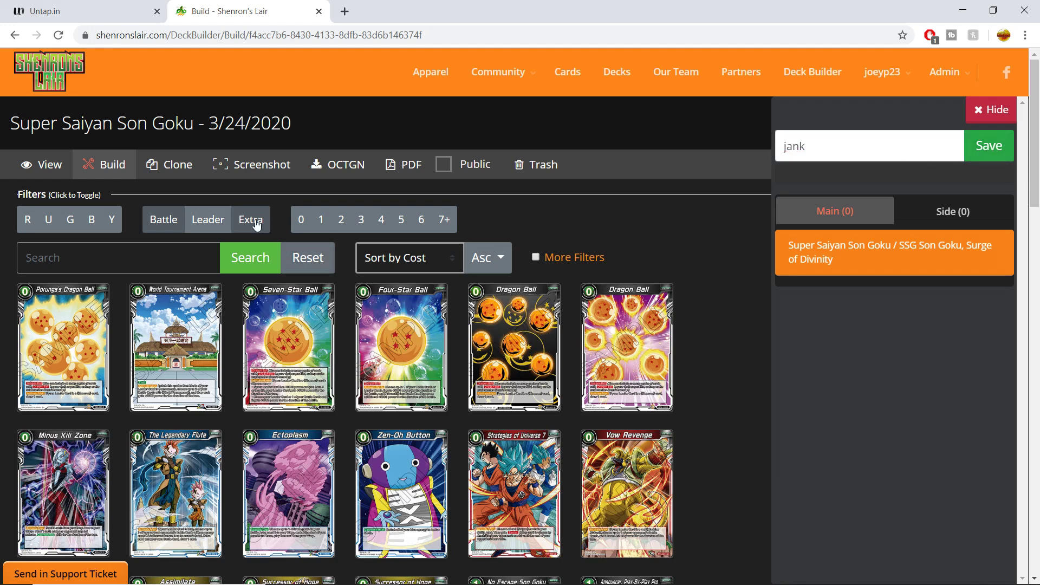
# Examine the deck builder's card filters, including the additional filters and the special filter options.
pyautogui.click(36, 227)
pyautogui.click(197, 224)
pyautogui.click(537, 259)
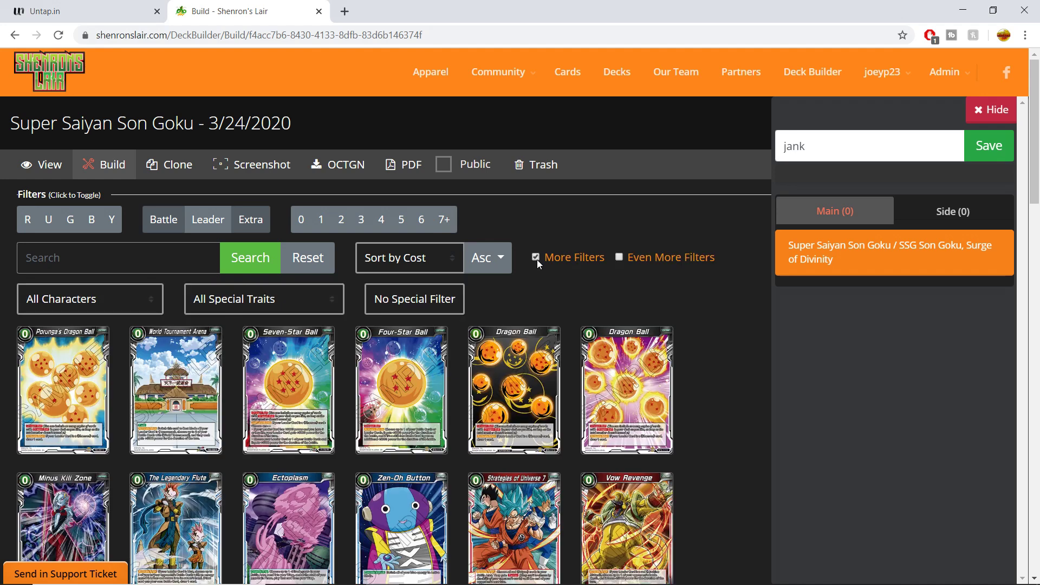
pyautogui.click(439, 308)
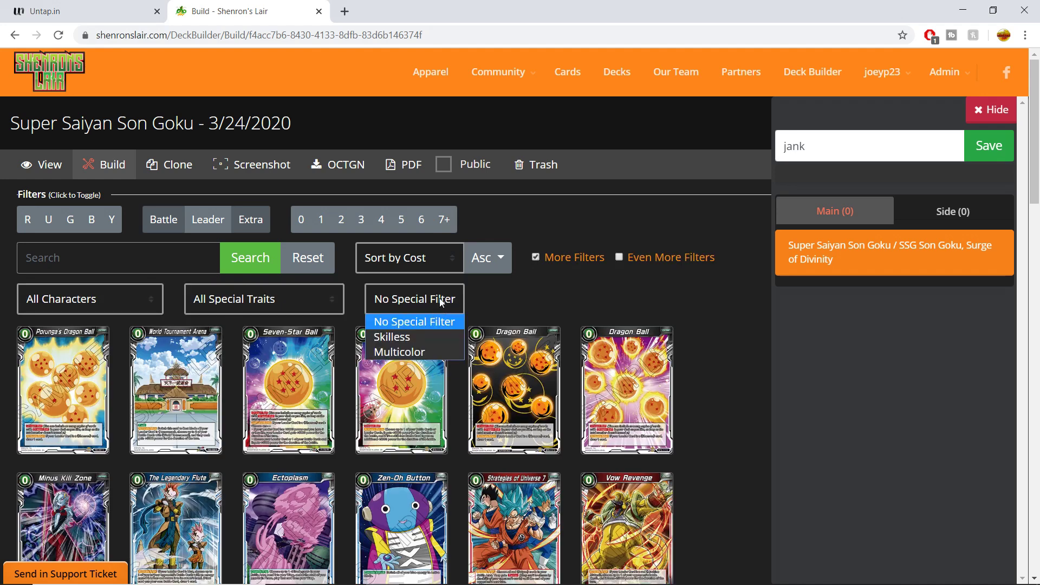
pyautogui.click(440, 297)
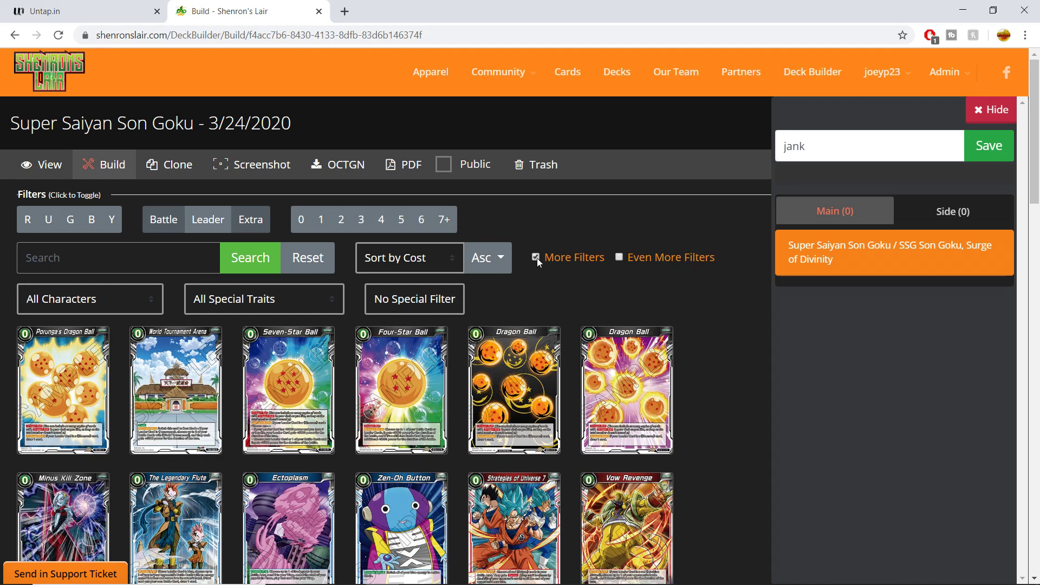
pyautogui.click(536, 258)
# Add one copy each of Zen-Oh Button, The Legendary Flute and Minus Kili Zone to the main deck.
pyautogui.scroll(-2, 461, 325)
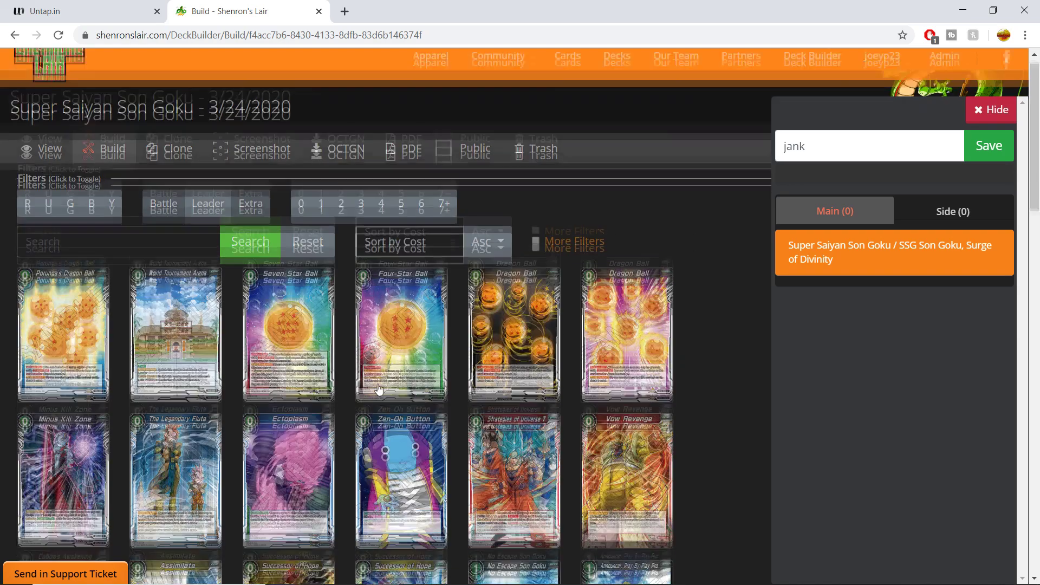
pyautogui.click(400, 362)
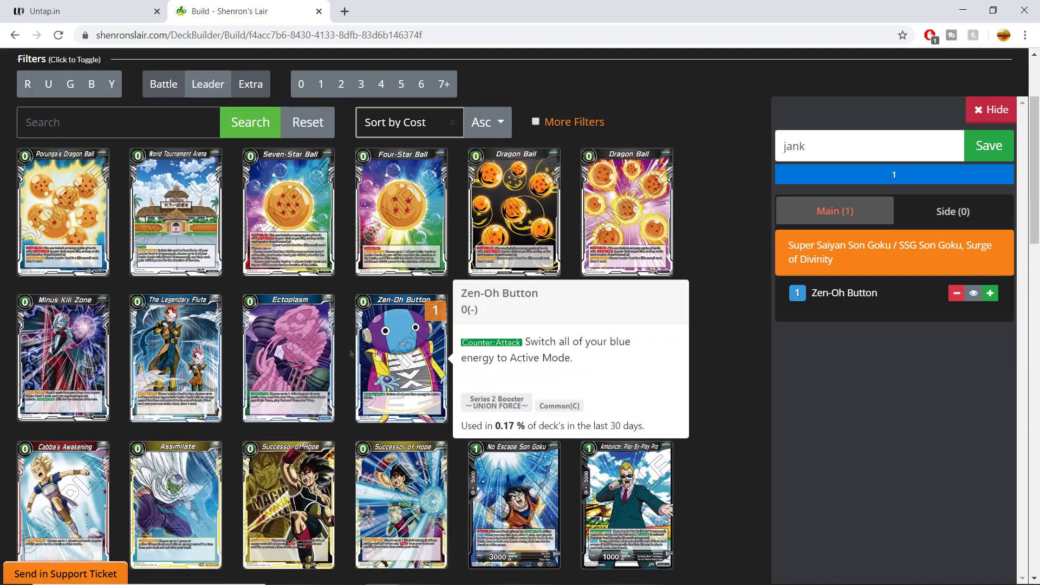
pyautogui.click(163, 358)
pyautogui.click(69, 350)
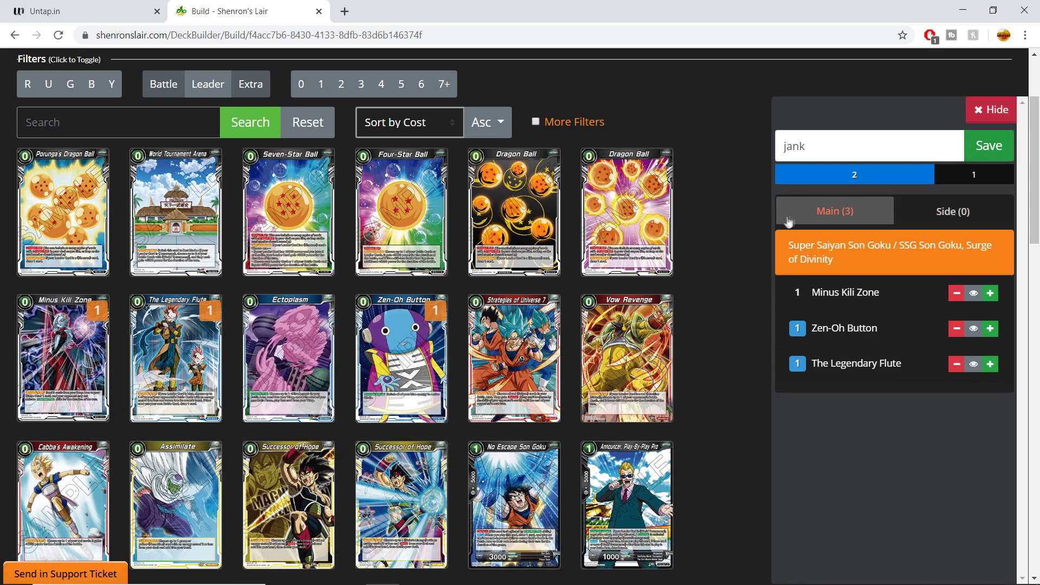
# Open the jank deck's view page to show its leader and main deck cards.
pyautogui.scroll(3, 117, 152)
pyautogui.click(44, 165)
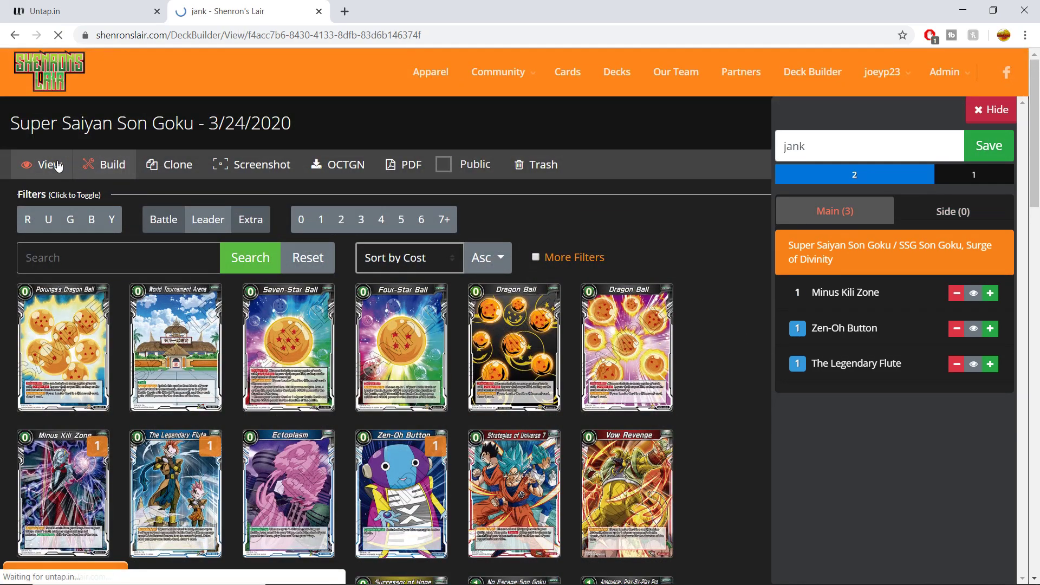
pyautogui.scroll(-3, 294, 197)
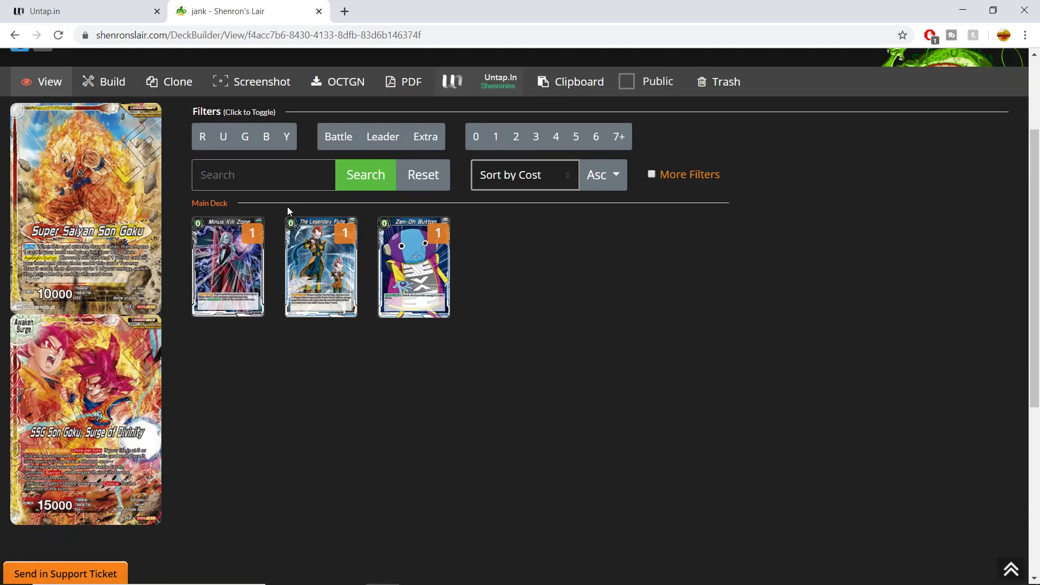